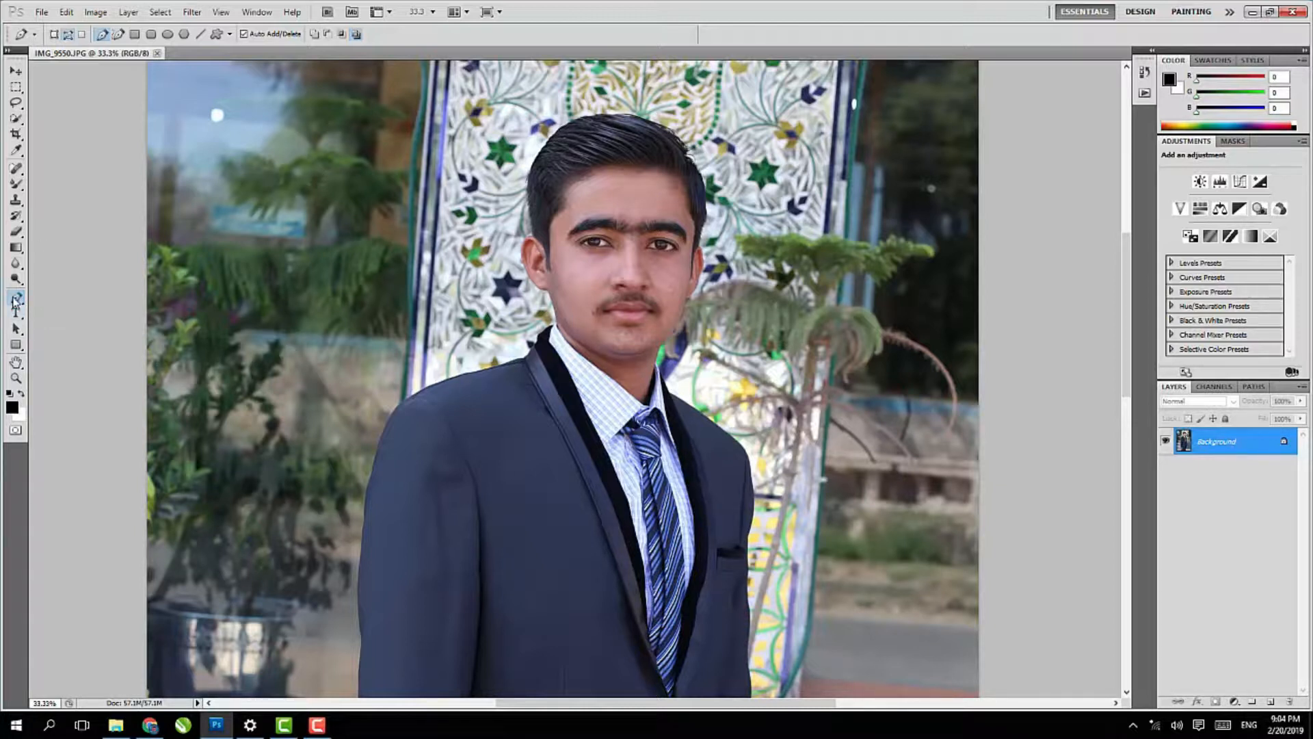
Start a Pen tool path at the ear on the photo's right side and trace up and over the man's hair.
{"action": "left_click", "coordinate": [698, 247]}
{"action": "left_click", "coordinate": [701, 229]}
{"action": "left_click", "coordinate": [703, 209]}
{"action": "left_click", "coordinate": [703, 186]}
{"action": "left_click", "coordinate": [701, 179]}
{"action": "left_click", "coordinate": [676, 139]}
{"action": "left_click", "coordinate": [607, 120]}
{"action": "left_click", "coordinate": [564, 124]}
{"action": "left_click", "coordinate": [547, 141]}
Continue the path down the left side of the hair and around the left ear to the jaw.
{"action": "left_click", "coordinate": [530, 224]}
{"action": "left_click", "coordinate": [521, 259]}
{"action": "left_click", "coordinate": [527, 273]}
{"action": "left_click", "coordinate": [536, 285]}
{"action": "left_click", "coordinate": [544, 295]}
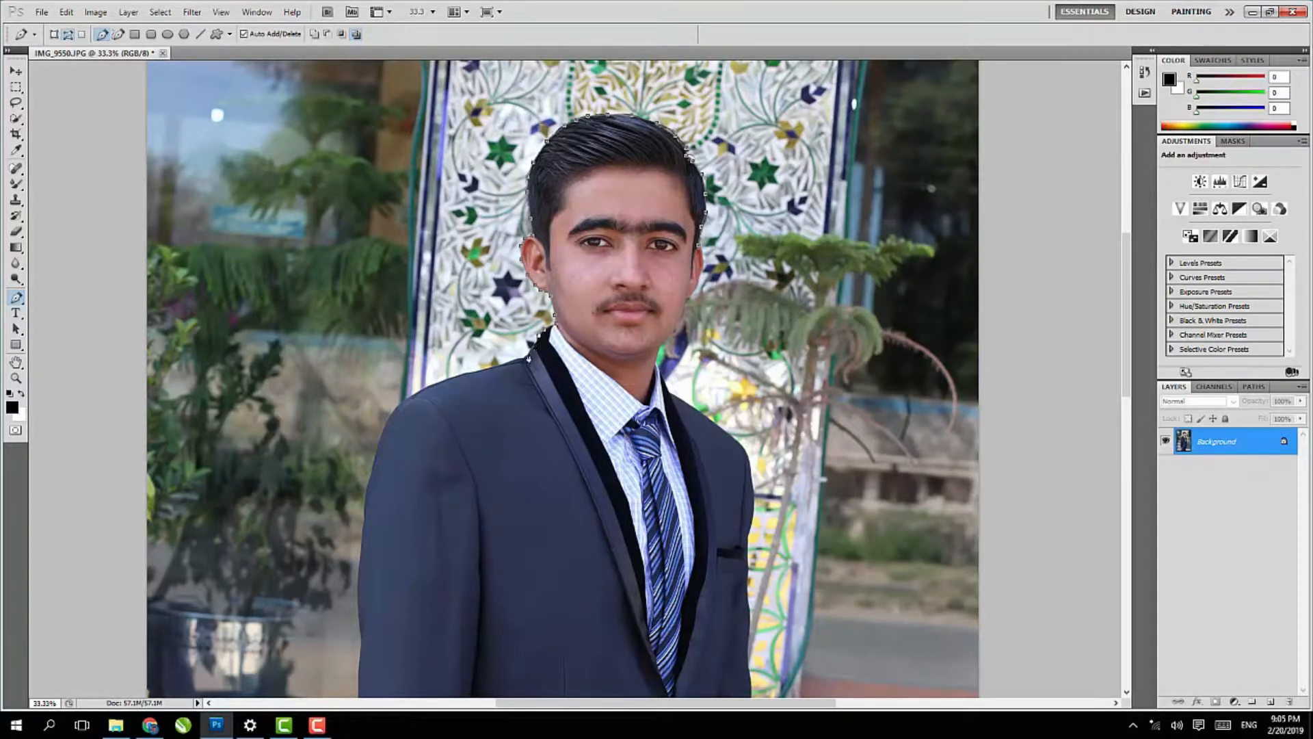
Trace the path from the jacket collar along the top of the shoulder on the photo's left side.
{"action": "left_click", "coordinate": [526, 365]}
{"action": "left_click", "coordinate": [494, 369]}
{"action": "left_click", "coordinate": [413, 397]}
{"action": "left_click", "coordinate": [396, 408]}
Extend the path down the outer edge of the left upper sleeve, undoing one misplaced curve.
{"action": "scroll", "coordinate": [390, 397], "scroll_direction": "down", "scroll_amount": 1}
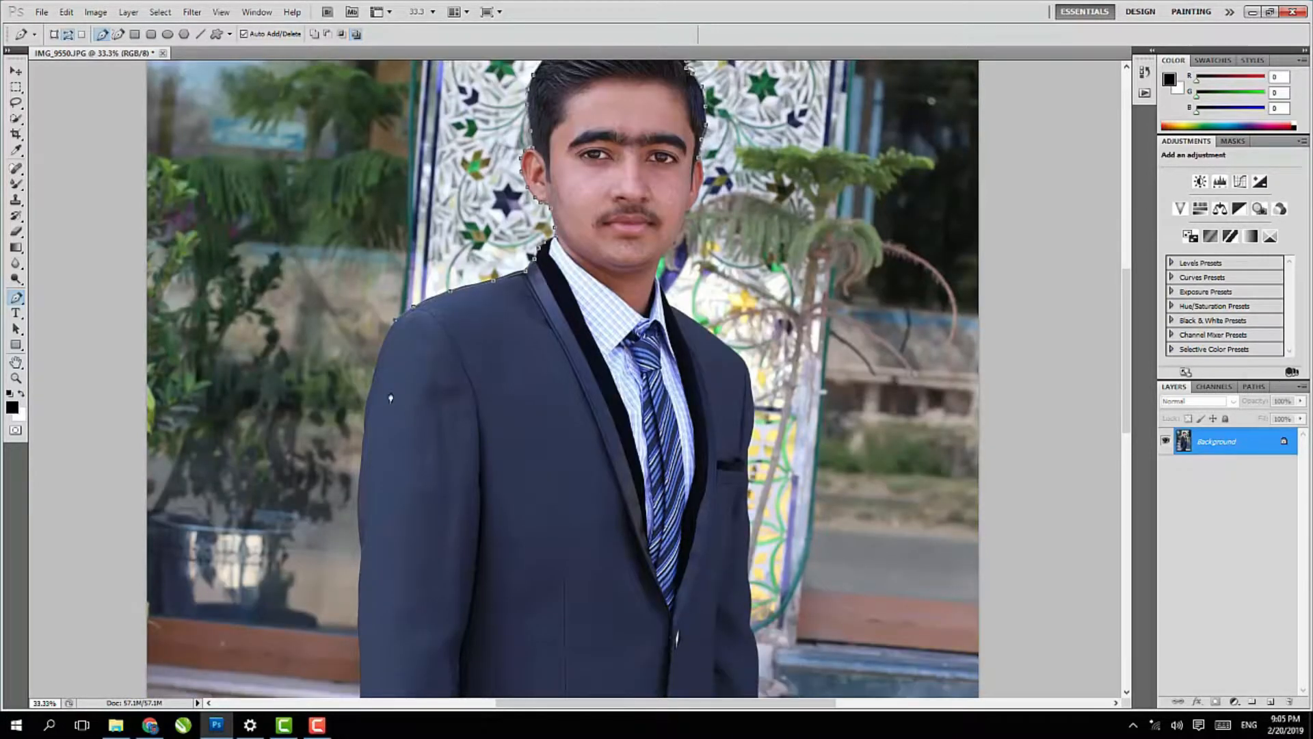
{"action": "scroll", "coordinate": [378, 355], "scroll_direction": "down", "scroll_amount": 1}
{"action": "left_click", "coordinate": [378, 354]}
{"action": "left_click_drag", "start_coordinate": [378, 354], "coordinate": [377, 313]}
{"action": "key", "text": "ctrl+z"}
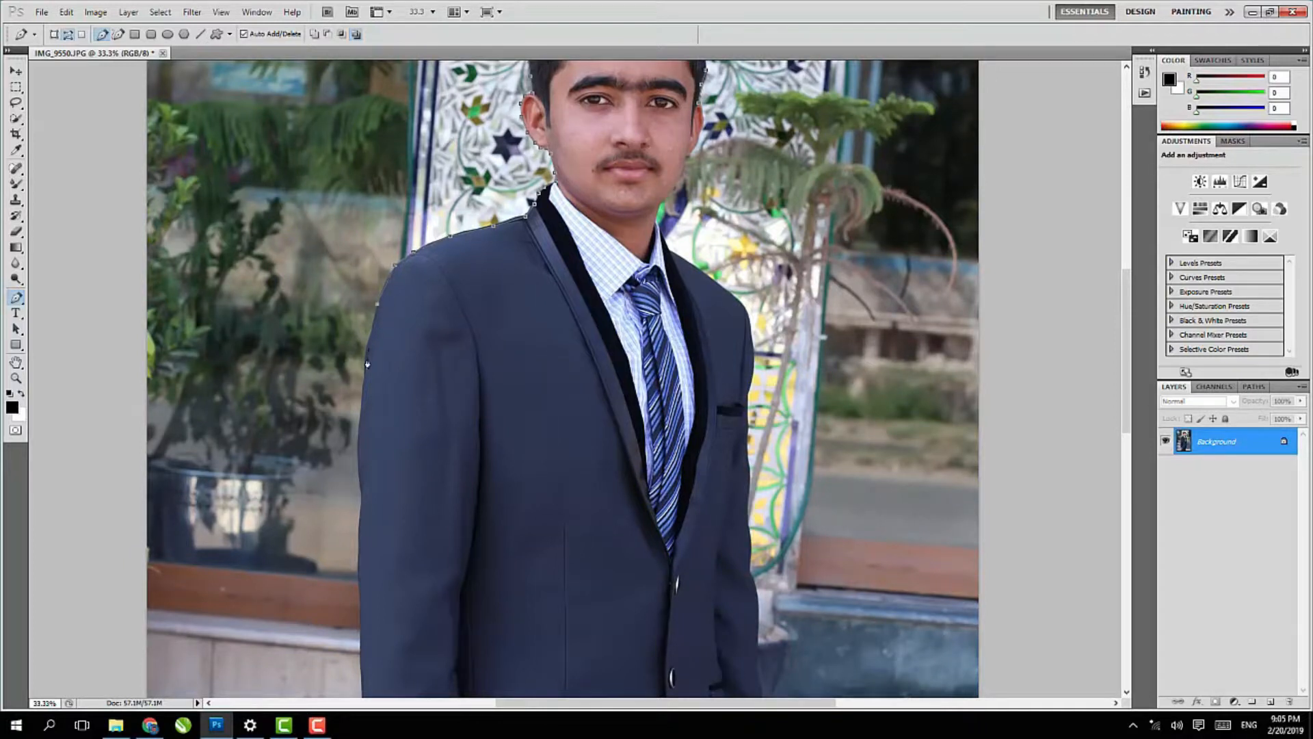
{"action": "left_click_drag", "start_coordinate": [362, 399], "coordinate": [359, 437]}
{"action": "left_click", "coordinate": [361, 475]}
Continue the path down the lower left sleeve, past the cuff buttons to the corner of the cuff.
{"action": "scroll", "coordinate": [363, 496], "scroll_direction": "down", "scroll_amount": 3}
{"action": "scroll", "coordinate": [356, 473], "scroll_direction": "down", "scroll_amount": 1}
{"action": "left_click", "coordinate": [357, 473]}
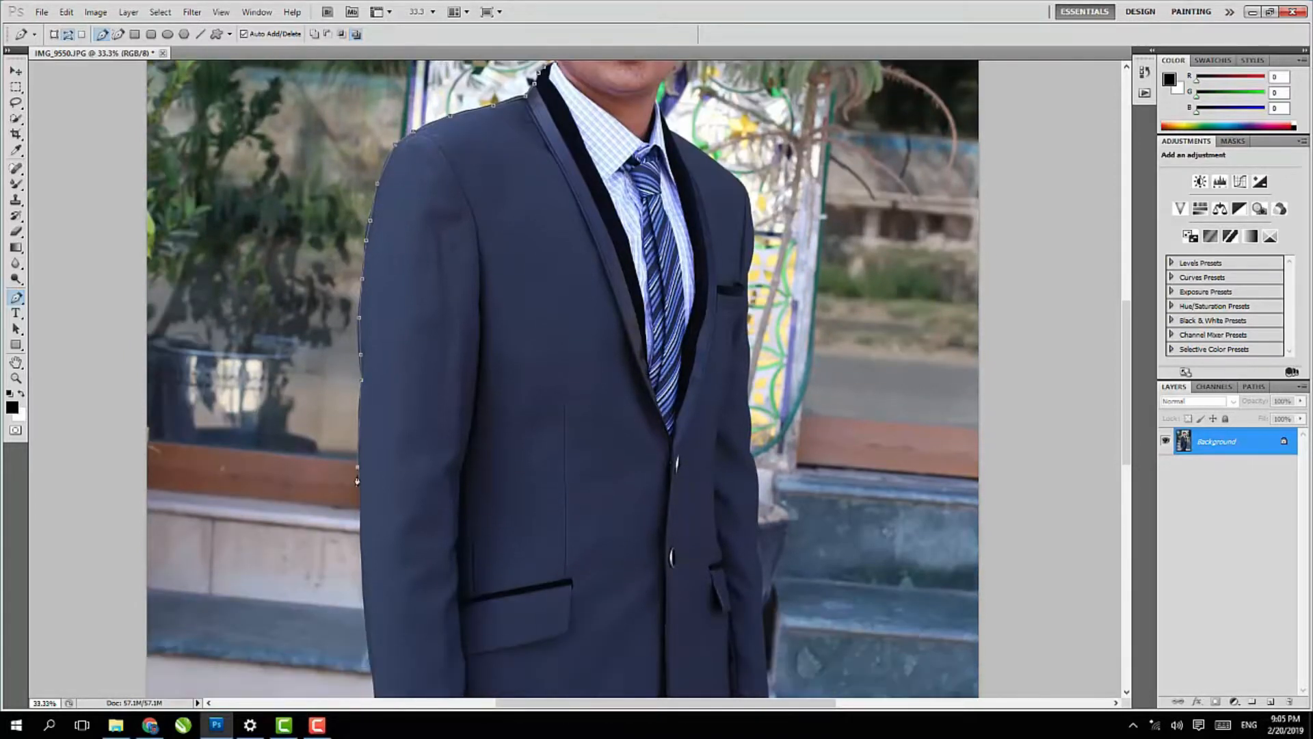
{"action": "scroll", "coordinate": [357, 478], "scroll_direction": "down", "scroll_amount": 1}
{"action": "scroll", "coordinate": [357, 478], "scroll_direction": "down", "scroll_amount": 1}
{"action": "scroll", "coordinate": [360, 475], "scroll_direction": "down", "scroll_amount": 1}
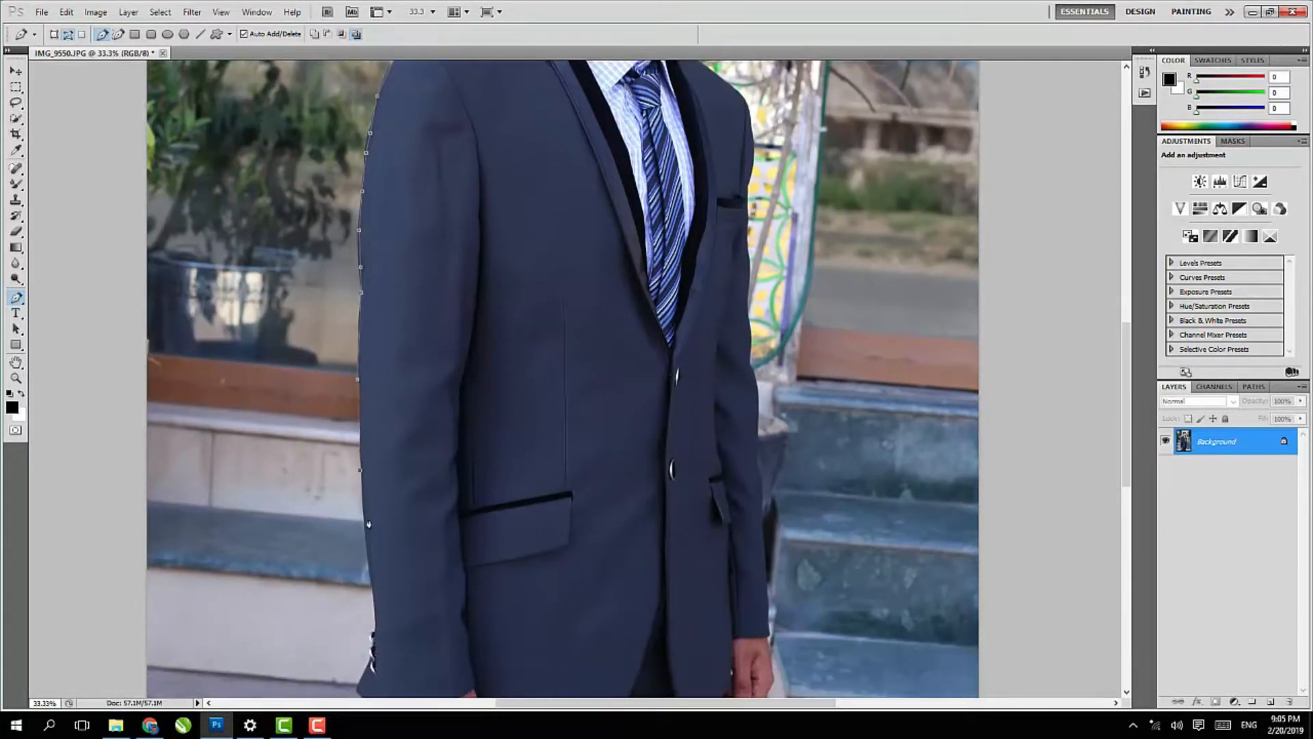
{"action": "scroll", "coordinate": [366, 545], "scroll_direction": "down", "scroll_amount": 3}
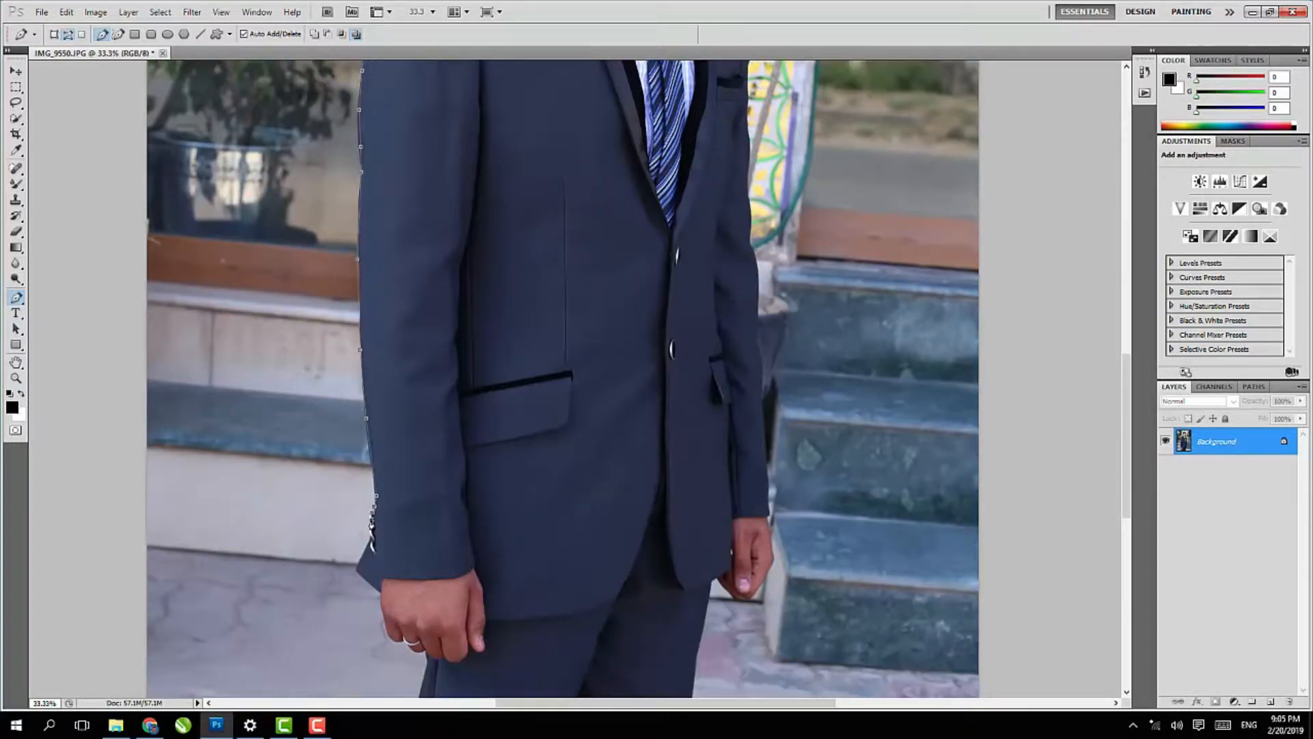
{"action": "left_click", "coordinate": [361, 570]}
Trace the path from the left cuff around the outer edge of the hand and its knuckles.
{"action": "scroll", "coordinate": [357, 573], "scroll_direction": "down", "scroll_amount": 2}
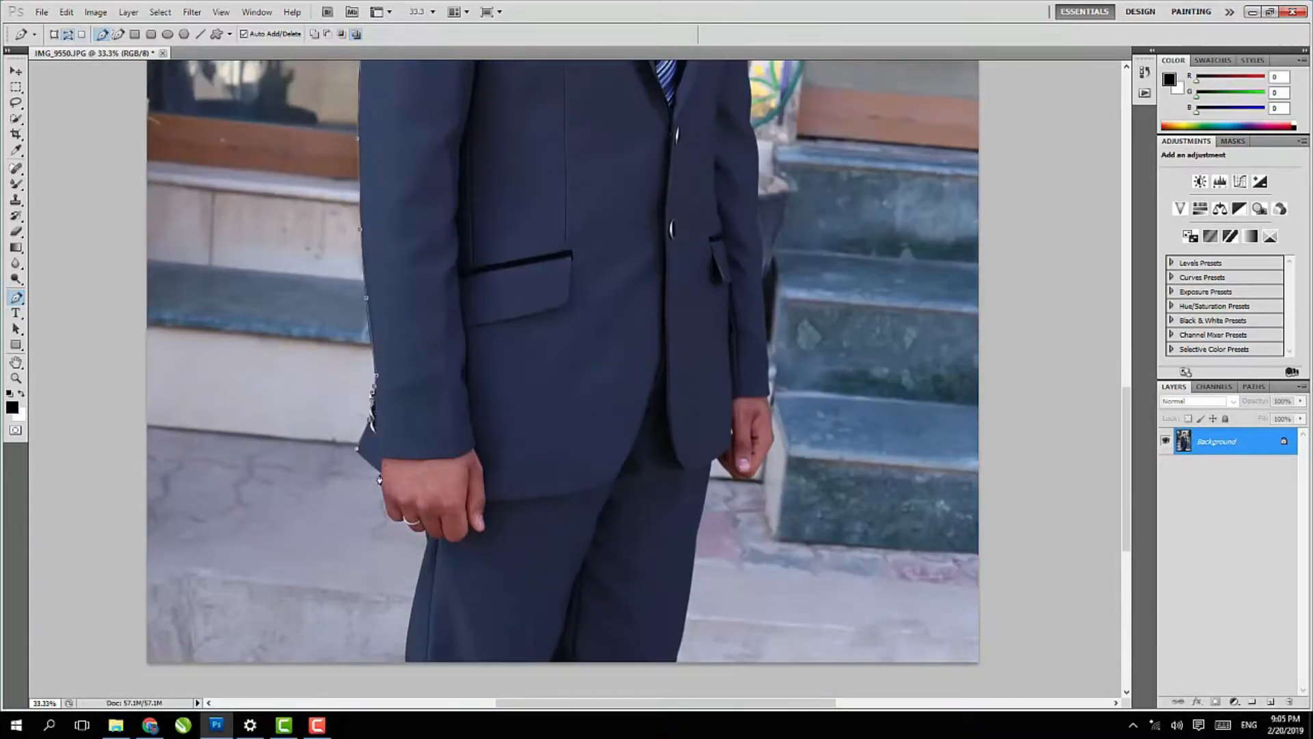
{"action": "scroll", "coordinate": [379, 480], "scroll_direction": "down", "scroll_amount": 1}
{"action": "left_click", "coordinate": [379, 465]}
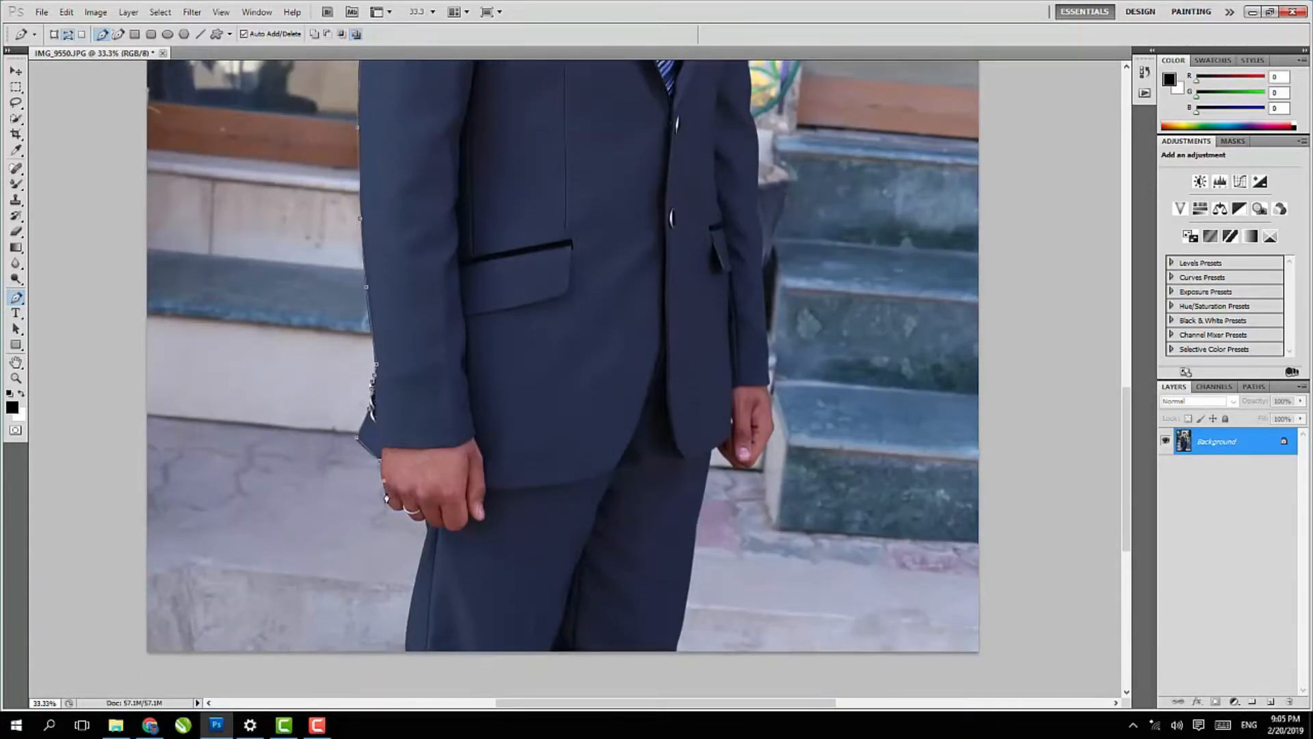
{"action": "left_click", "coordinate": [390, 504]}
{"action": "left_click", "coordinate": [395, 508]}
{"action": "left_click", "coordinate": [404, 509]}
{"action": "left_click", "coordinate": [420, 521]}
Carry the path around the trousers to the jacket hem and around the hand on the photo's right side.
{"action": "left_click", "coordinate": [698, 516]}
{"action": "left_click", "coordinate": [712, 447]}
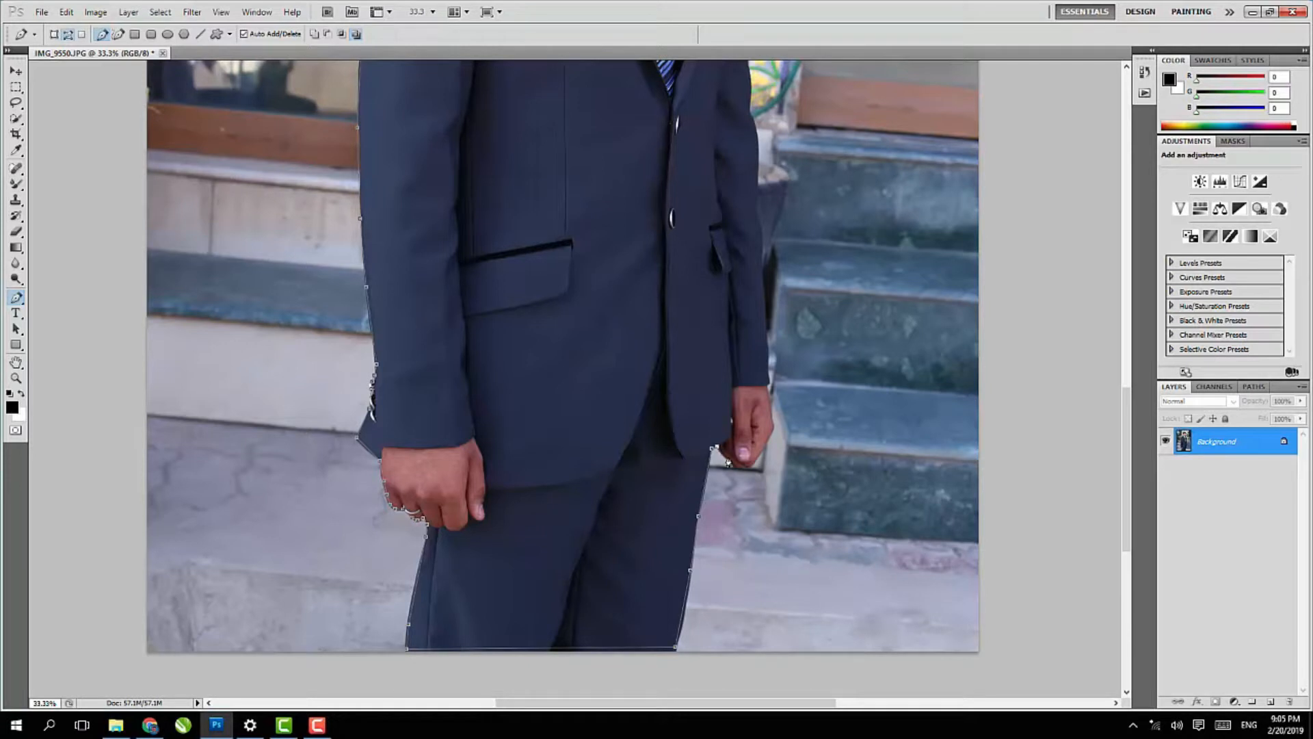
{"action": "left_click", "coordinate": [731, 462]}
{"action": "left_click", "coordinate": [739, 465]}
{"action": "left_click", "coordinate": [752, 464]}
{"action": "left_click", "coordinate": [774, 426]}
Trace the path up the outer edge of the right sleeve from the cuff to above the elbow.
{"action": "left_click", "coordinate": [762, 279]}
{"action": "scroll", "coordinate": [769, 415], "scroll_direction": "up", "scroll_amount": 5}
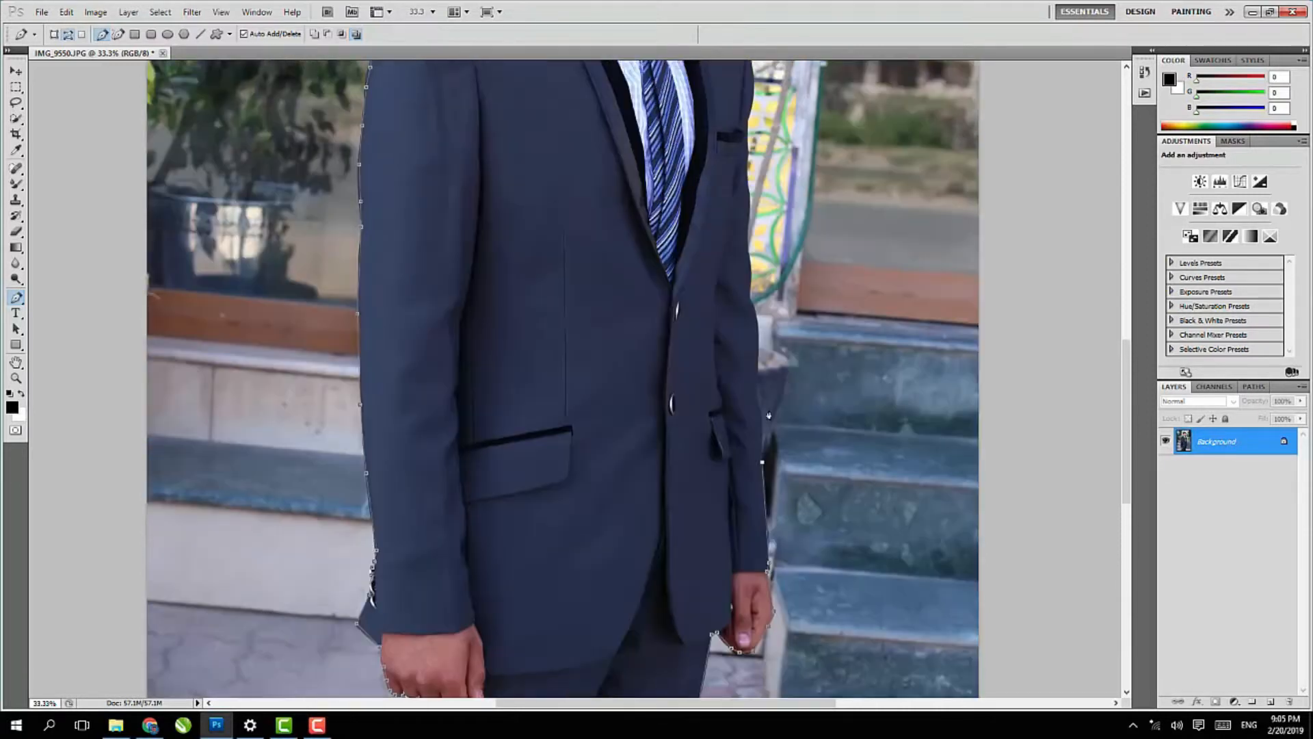
{"action": "left_click", "coordinate": [763, 413]}
{"action": "left_click", "coordinate": [759, 394]}
{"action": "left_click", "coordinate": [758, 362]}
{"action": "left_click", "coordinate": [750, 299]}
Continue the path up the right upper arm, over the shoulder and neck, and close it at the starting ear.
{"action": "scroll", "coordinate": [749, 267], "scroll_direction": "up", "scroll_amount": 3}
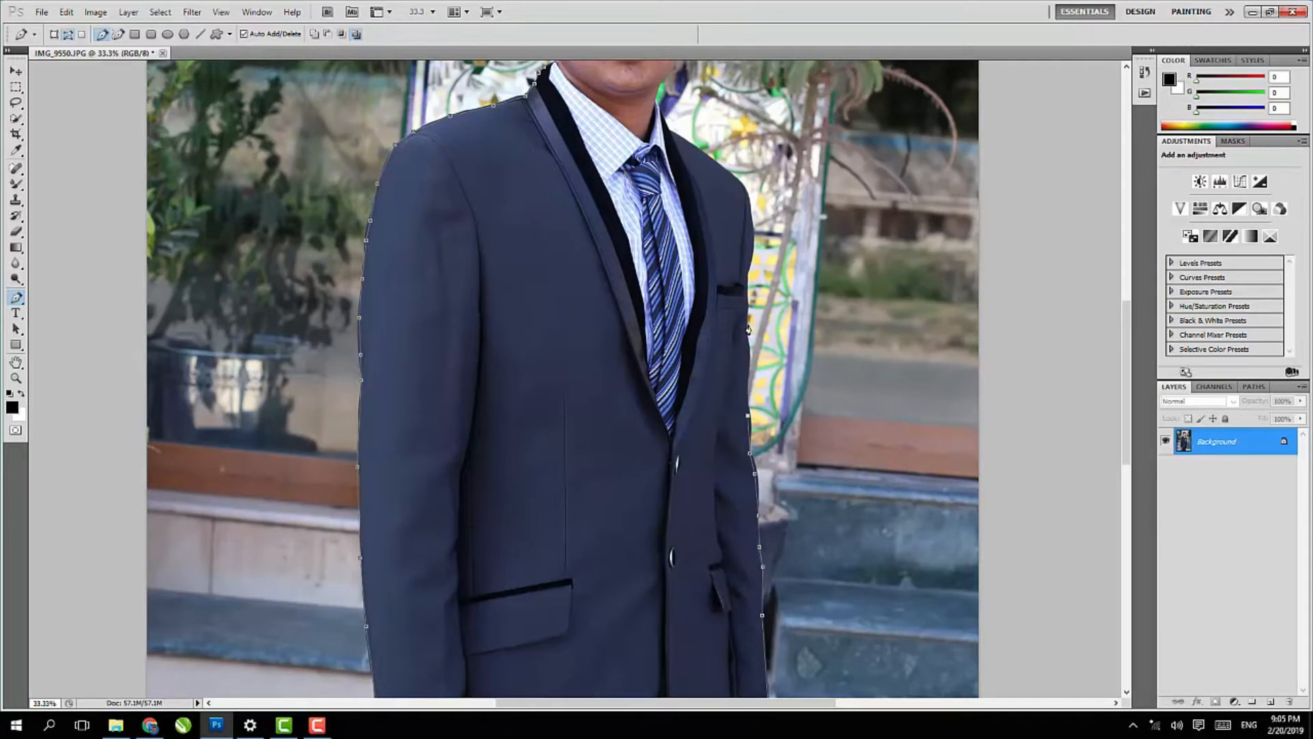
{"action": "left_click", "coordinate": [749, 268]}
{"action": "left_click", "coordinate": [754, 245]}
{"action": "left_click", "coordinate": [753, 224]}
{"action": "scroll", "coordinate": [675, 342], "scroll_direction": "up", "scroll_amount": 5}
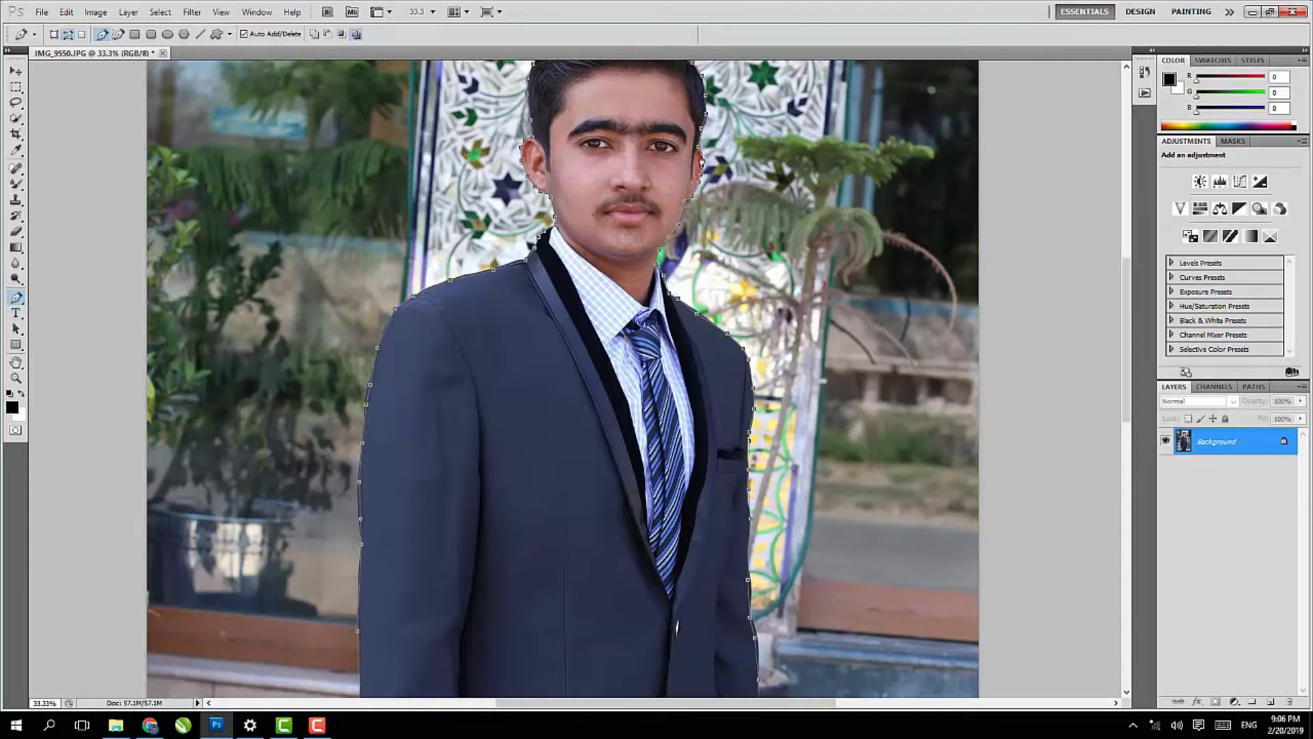
Convert the closed path into a new anti-aliased selection around the man and keep it active.
{"action": "right_click", "coordinate": [696, 156]}
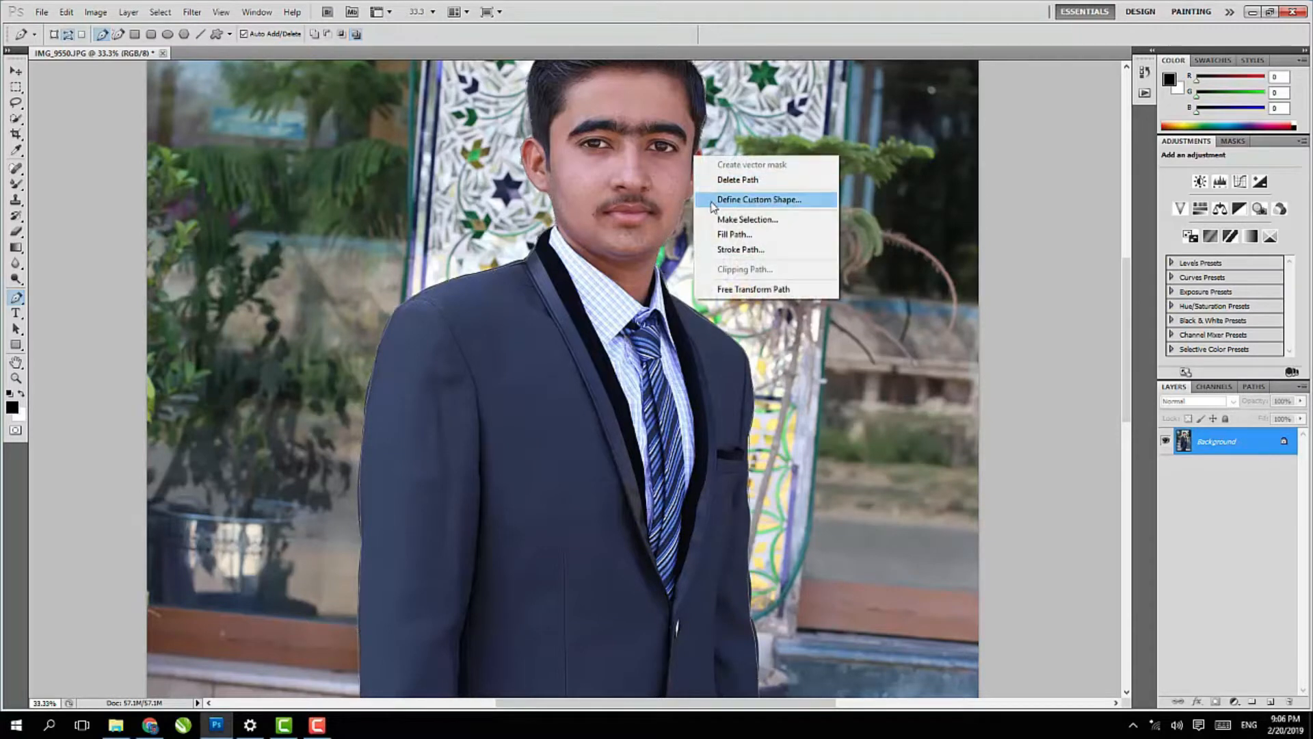
{"action": "right_click", "coordinate": [609, 312]}
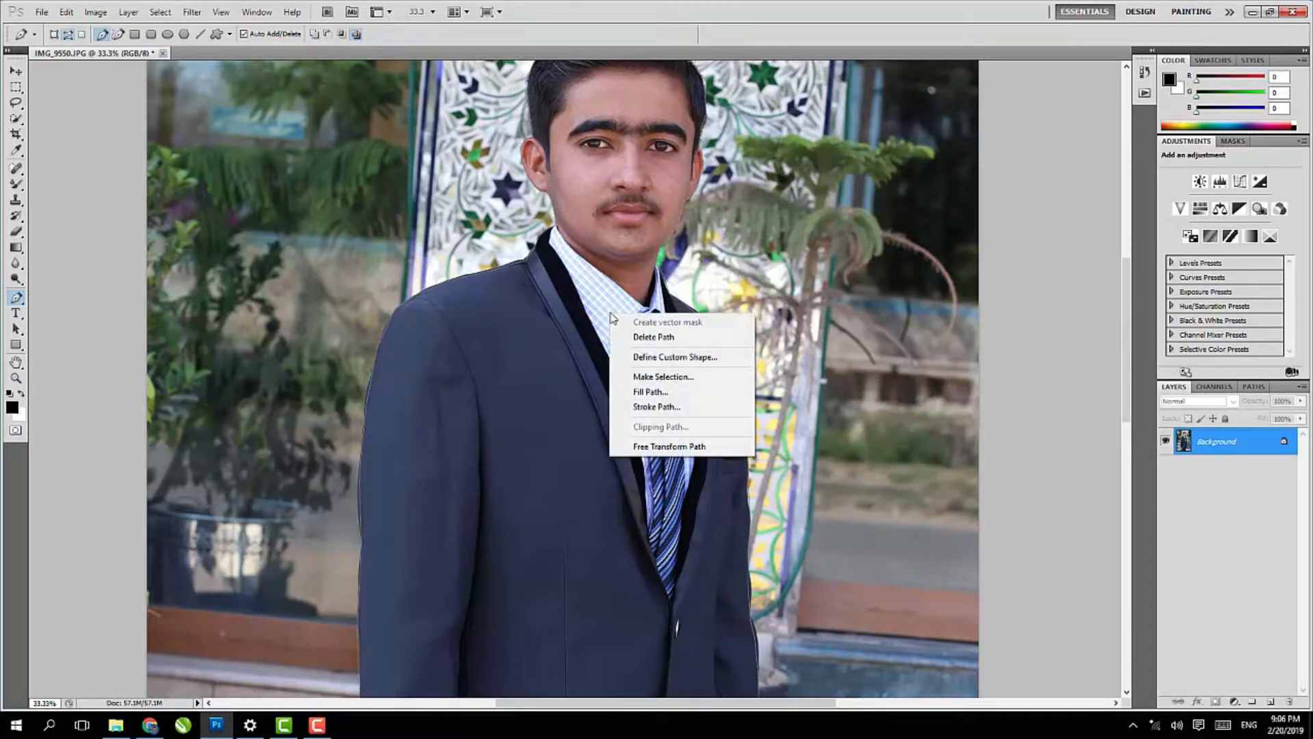
{"action": "left_click", "coordinate": [663, 377]}
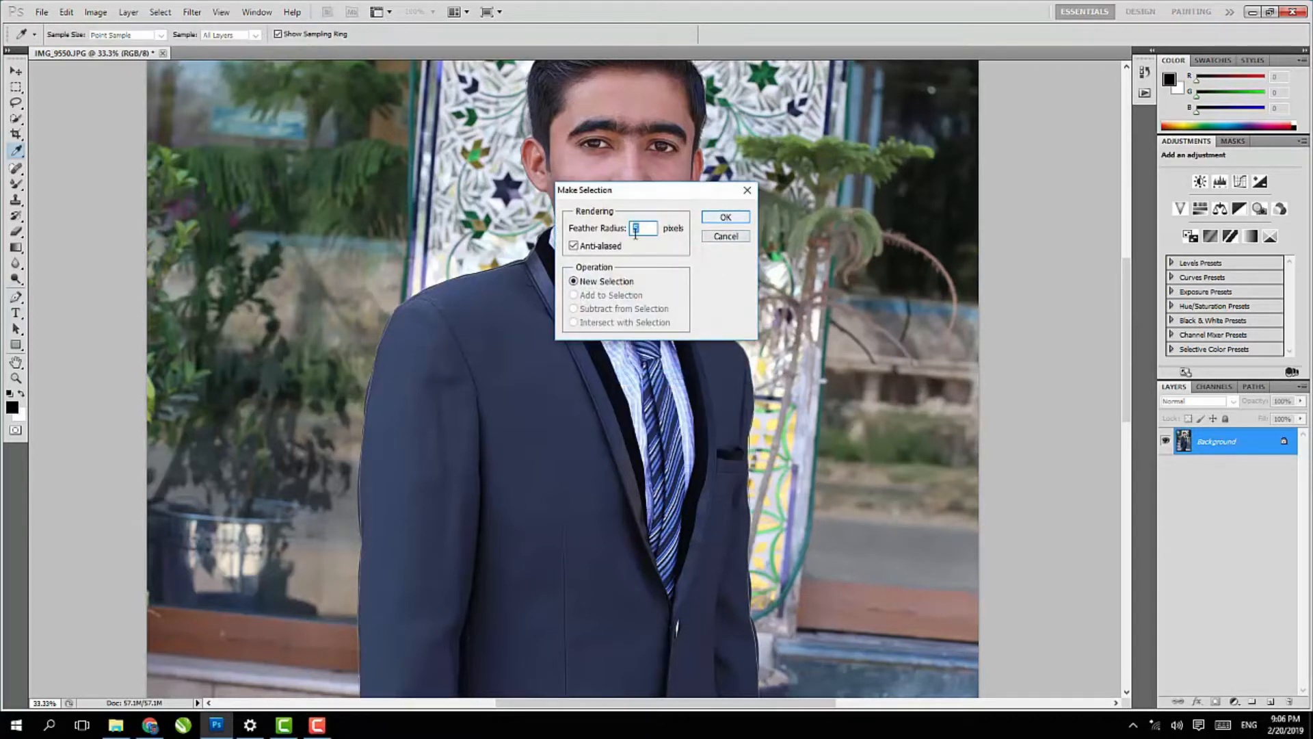
{"action": "left_click", "coordinate": [719, 221]}
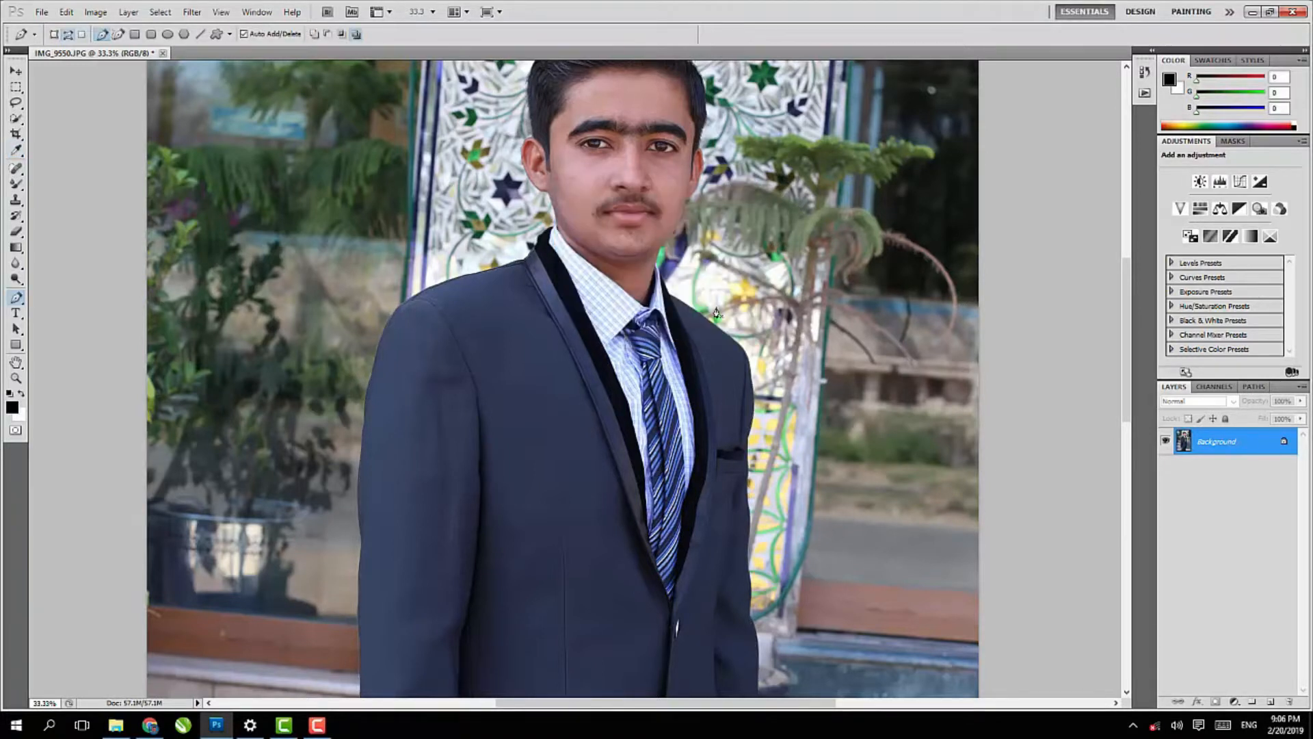
{"action": "scroll", "coordinate": [633, 207], "scroll_direction": "up", "scroll_amount": 2}
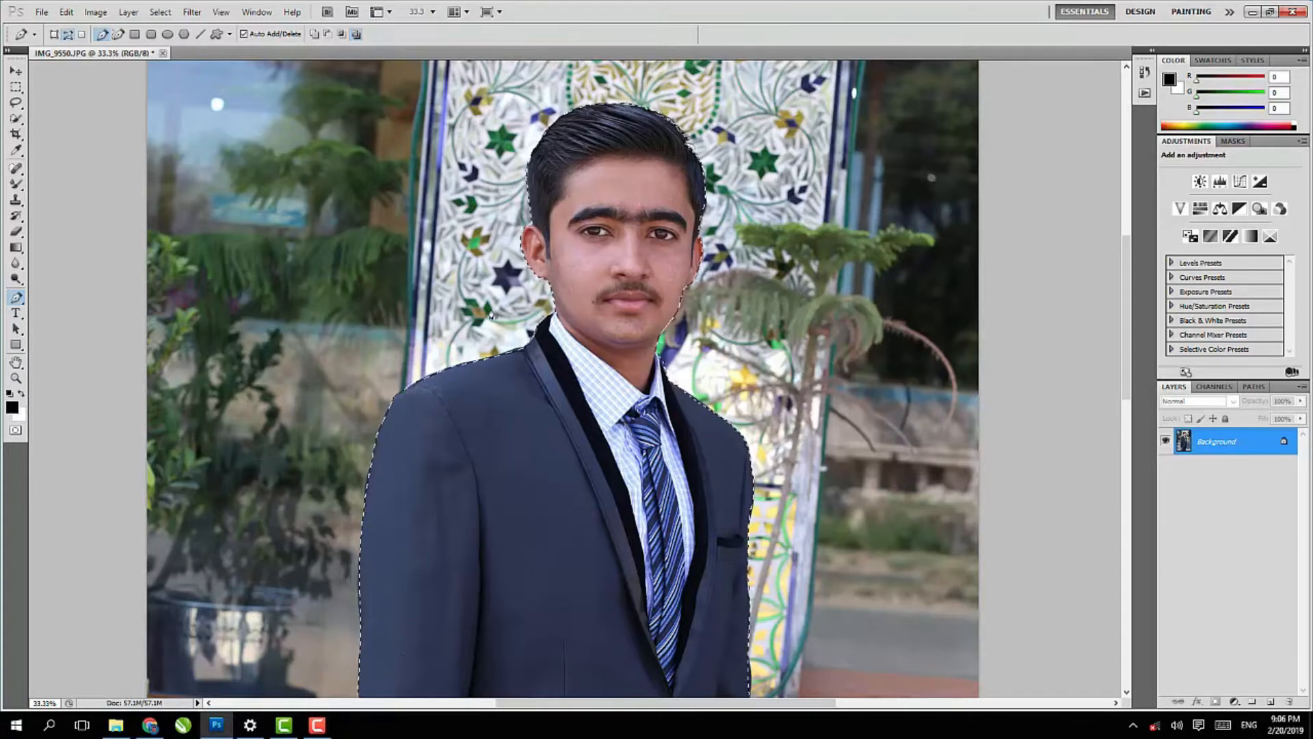
{"action": "key", "text": "ctrl+d"}
{"action": "key", "text": "ctrl+z"}
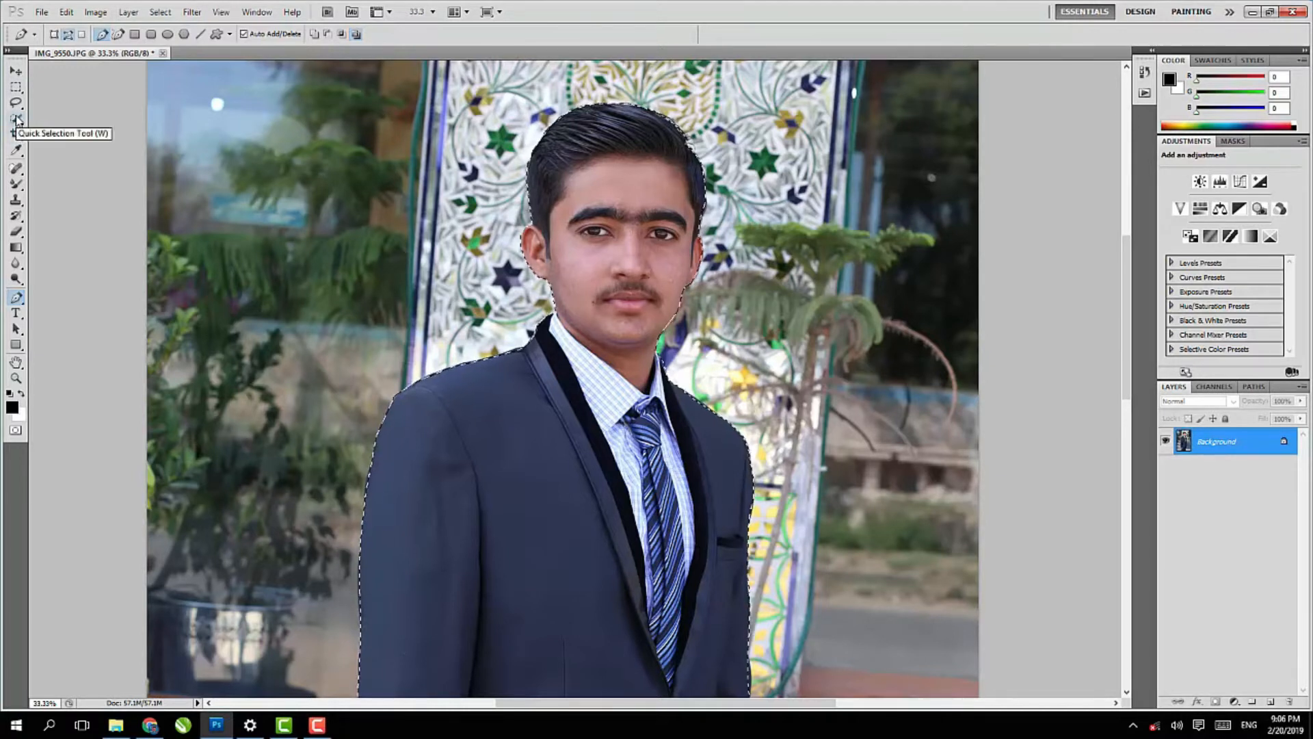
Open Refine Edge for the selection from the Quick Selection tool and keep the On Layers view.
{"action": "left_click", "coordinate": [17, 118]}
{"action": "key", "text": "ctrl+d"}
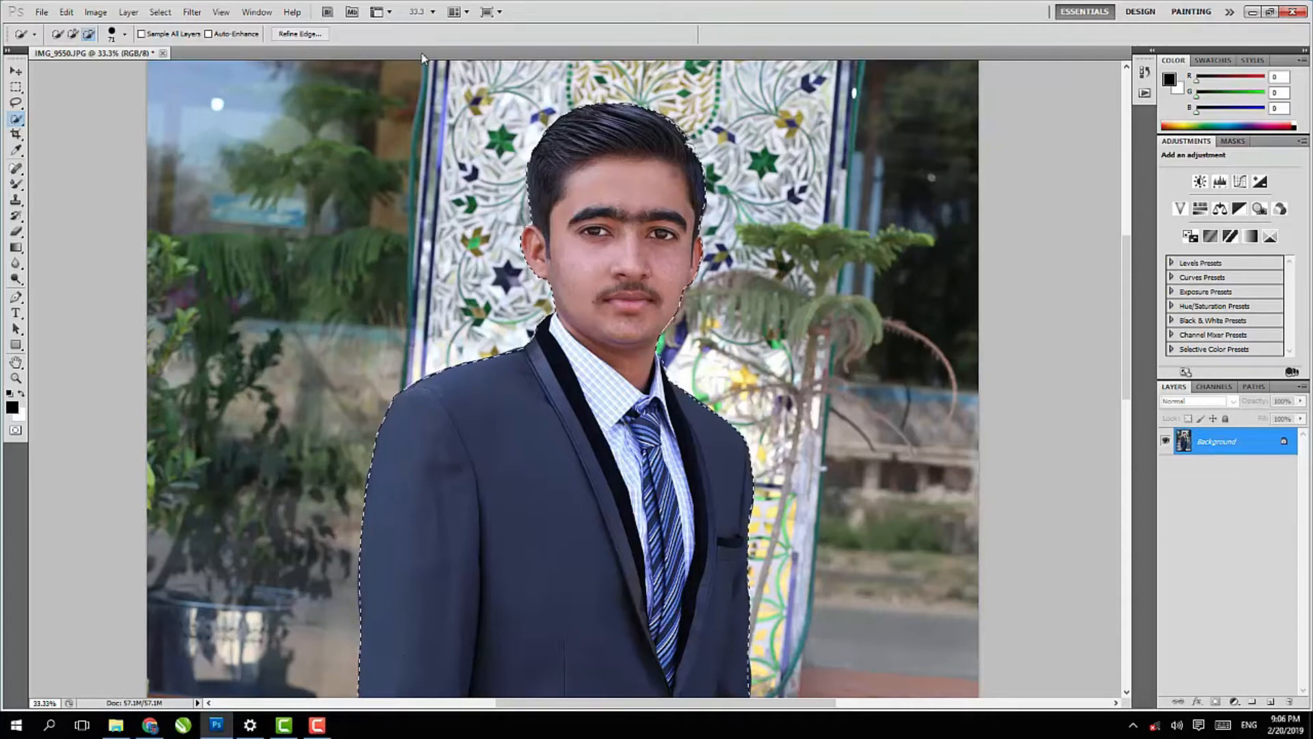
{"action": "left_click", "coordinate": [308, 36]}
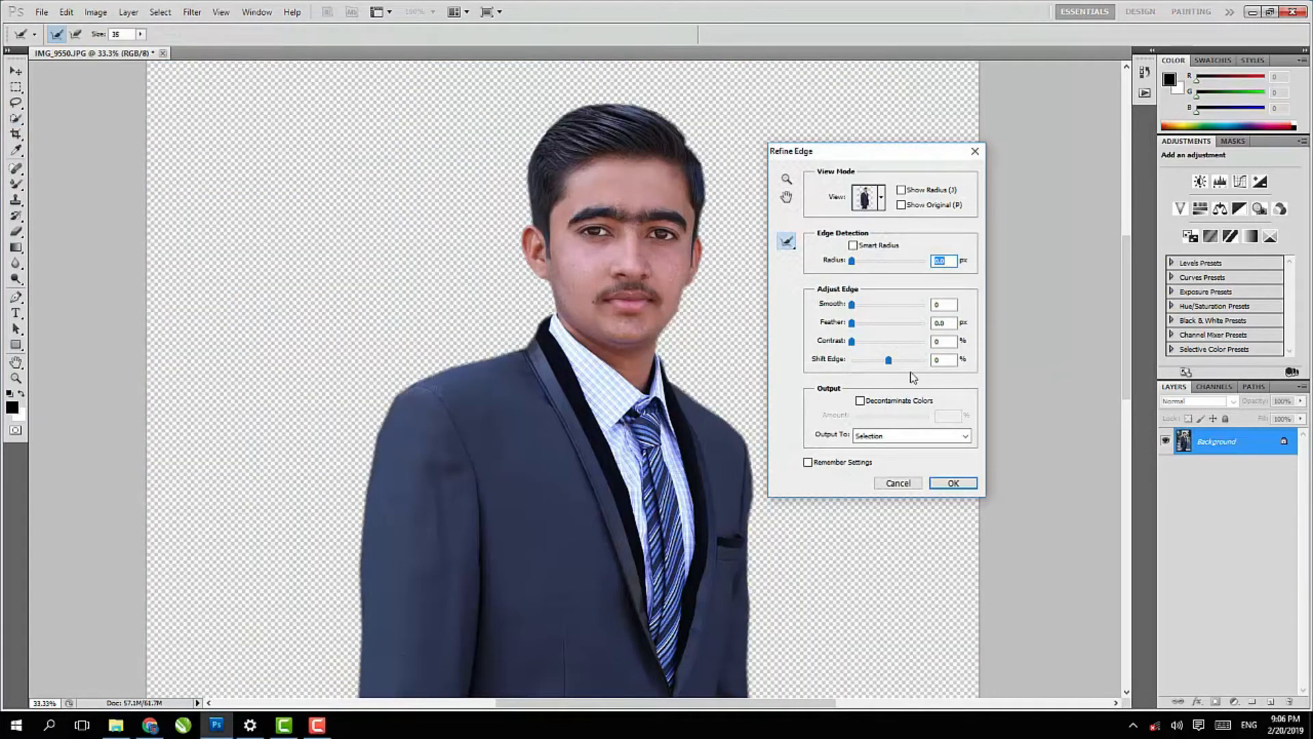
{"action": "left_click", "coordinate": [884, 197]}
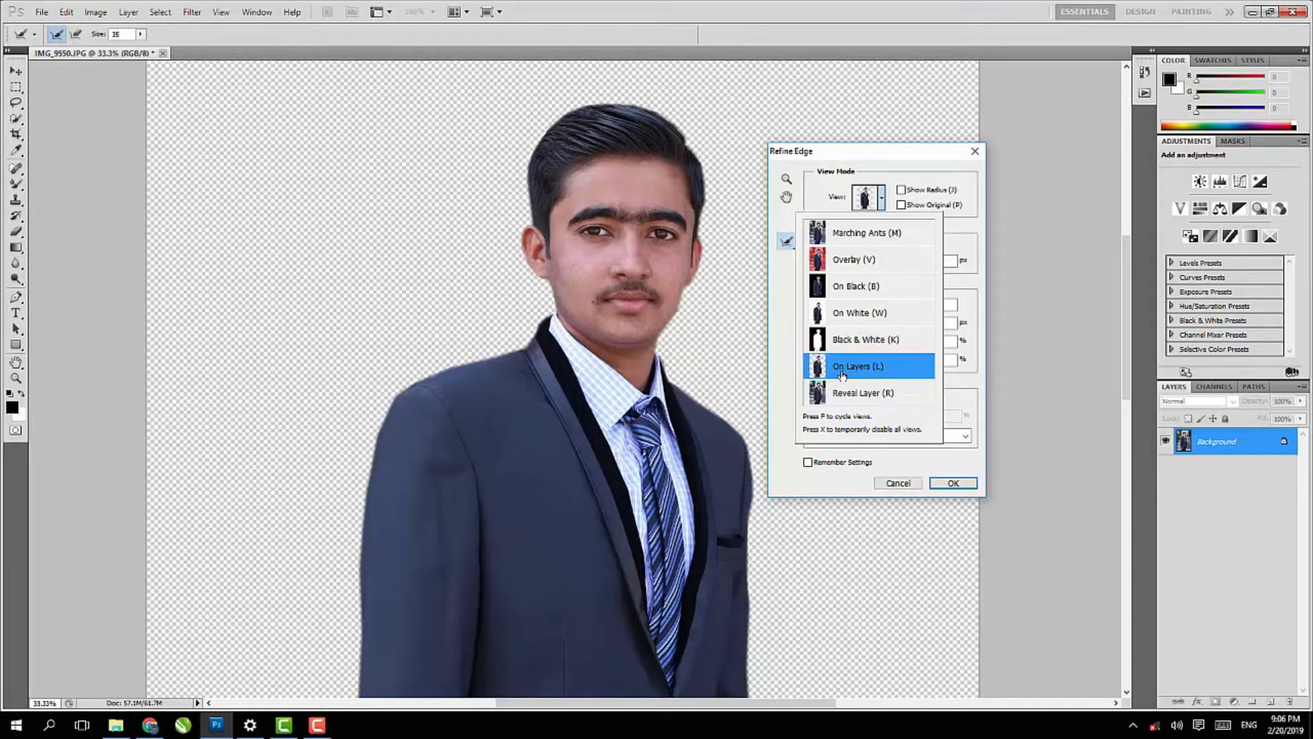
{"action": "left_click", "coordinate": [967, 383]}
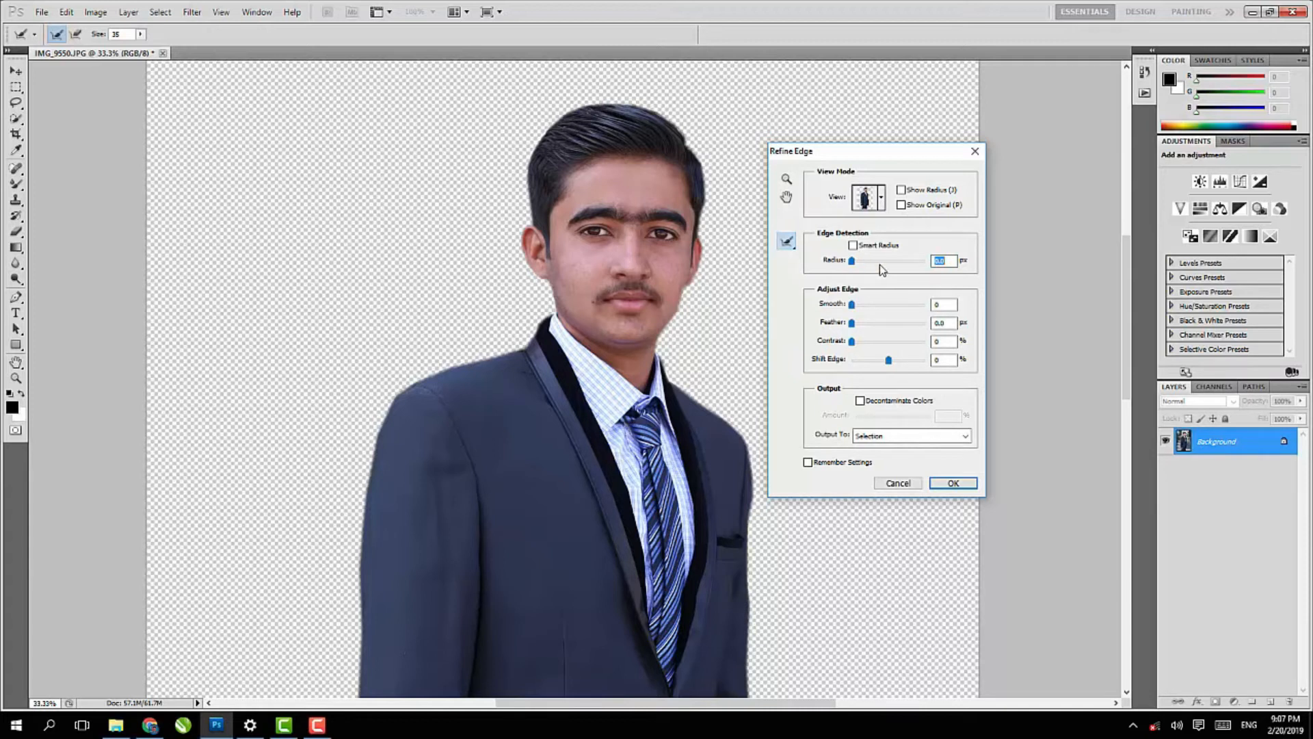
Set the refinement's Radius to 2 px, Smooth to 2 and Feather to 2 px, and enable Decontaminate Colors.
{"action": "type", "text": "2"}
{"action": "key", "text": "Tab"}
{"action": "type", "text": "2"}
{"action": "key", "text": "Tab"}
{"action": "type", "text": "2"}
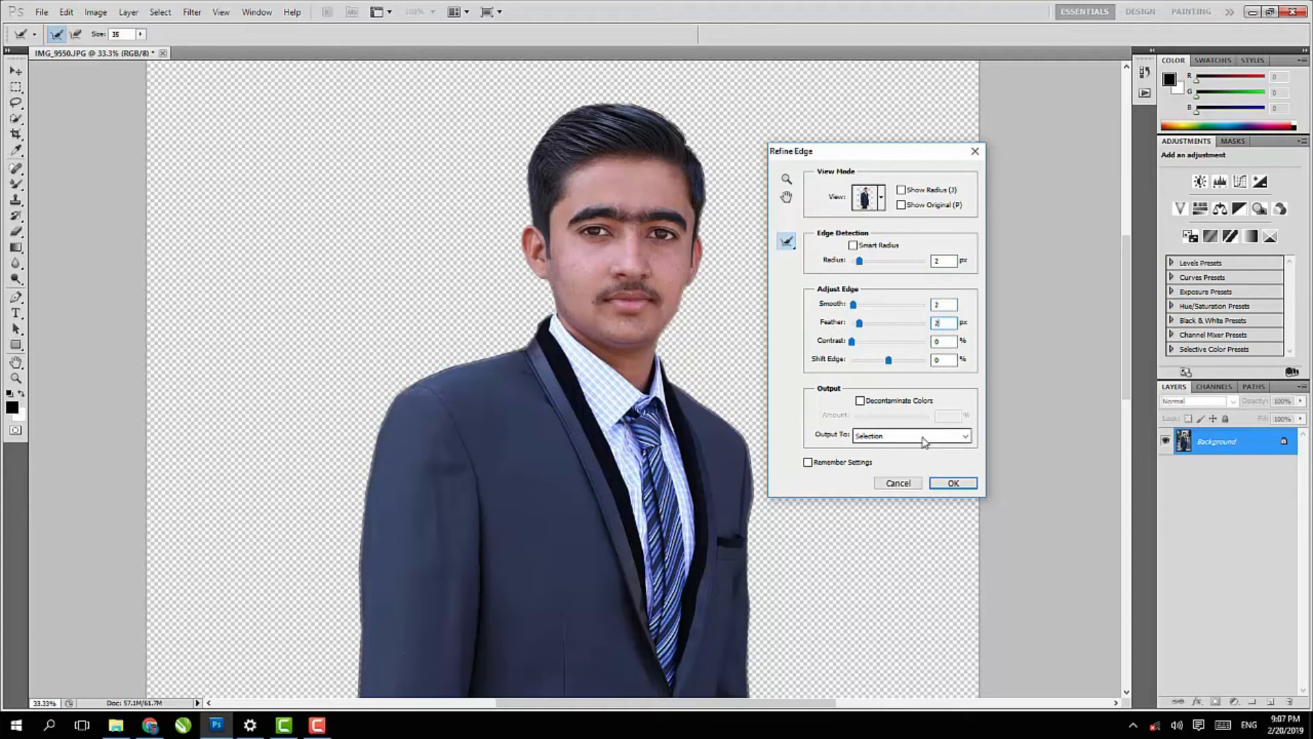
{"action": "left_click", "coordinate": [883, 400]}
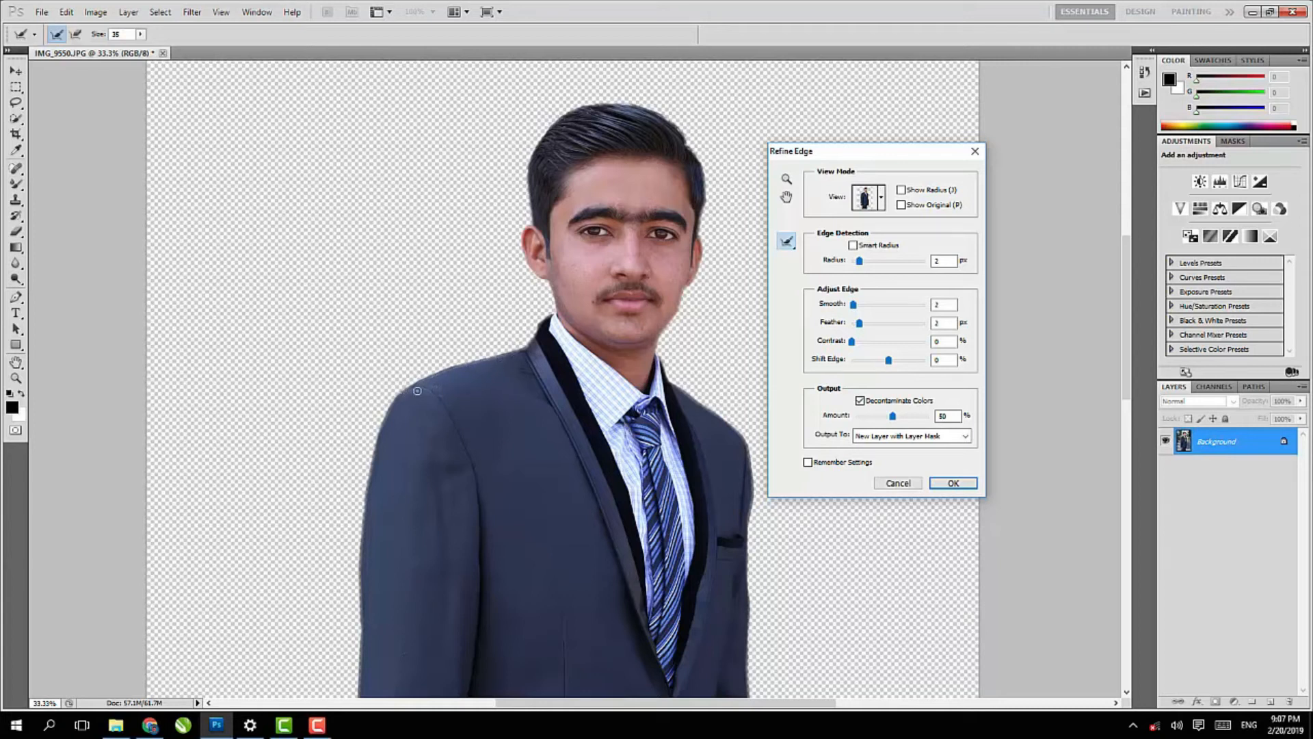
Set Feather and Radius to 1 px, enable Remember Settings, and output the refined cutout to a new layer with layer mask.
{"action": "left_click", "coordinate": [947, 327]}
{"action": "left_click", "coordinate": [881, 324]}
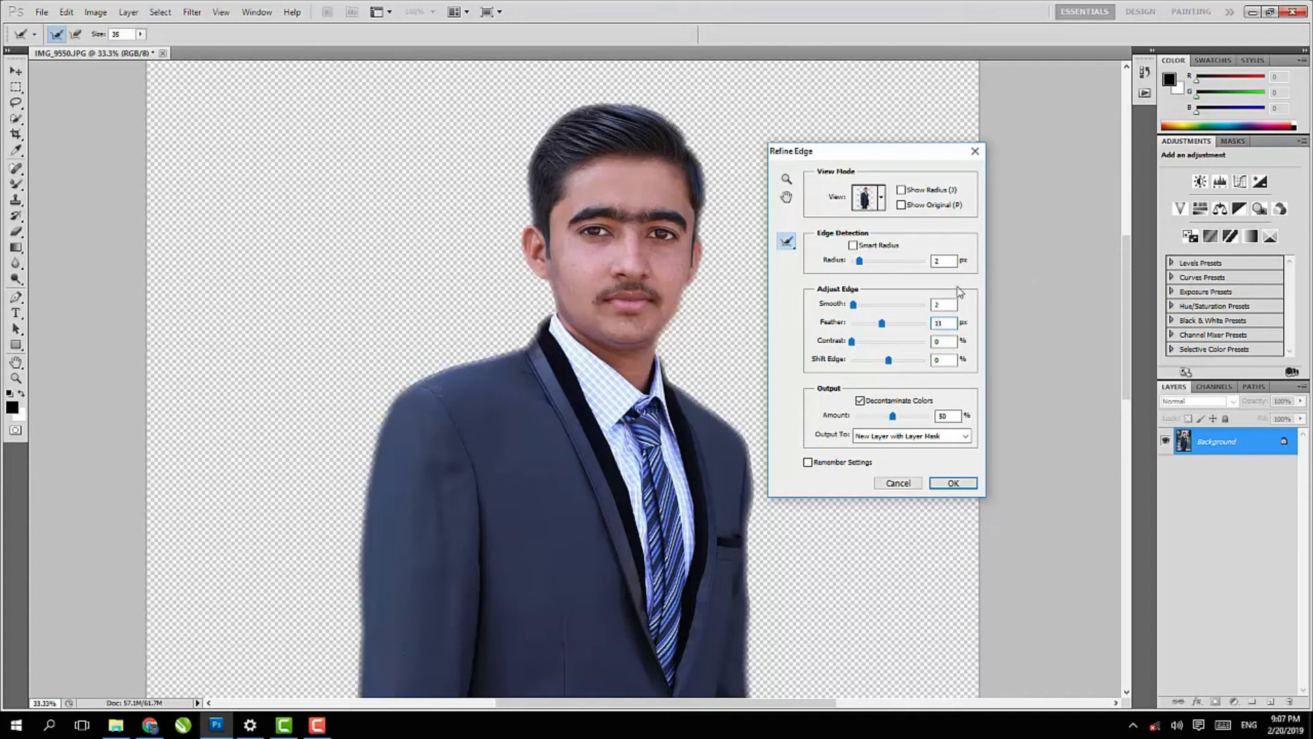
{"action": "key", "text": "BackSpace"}
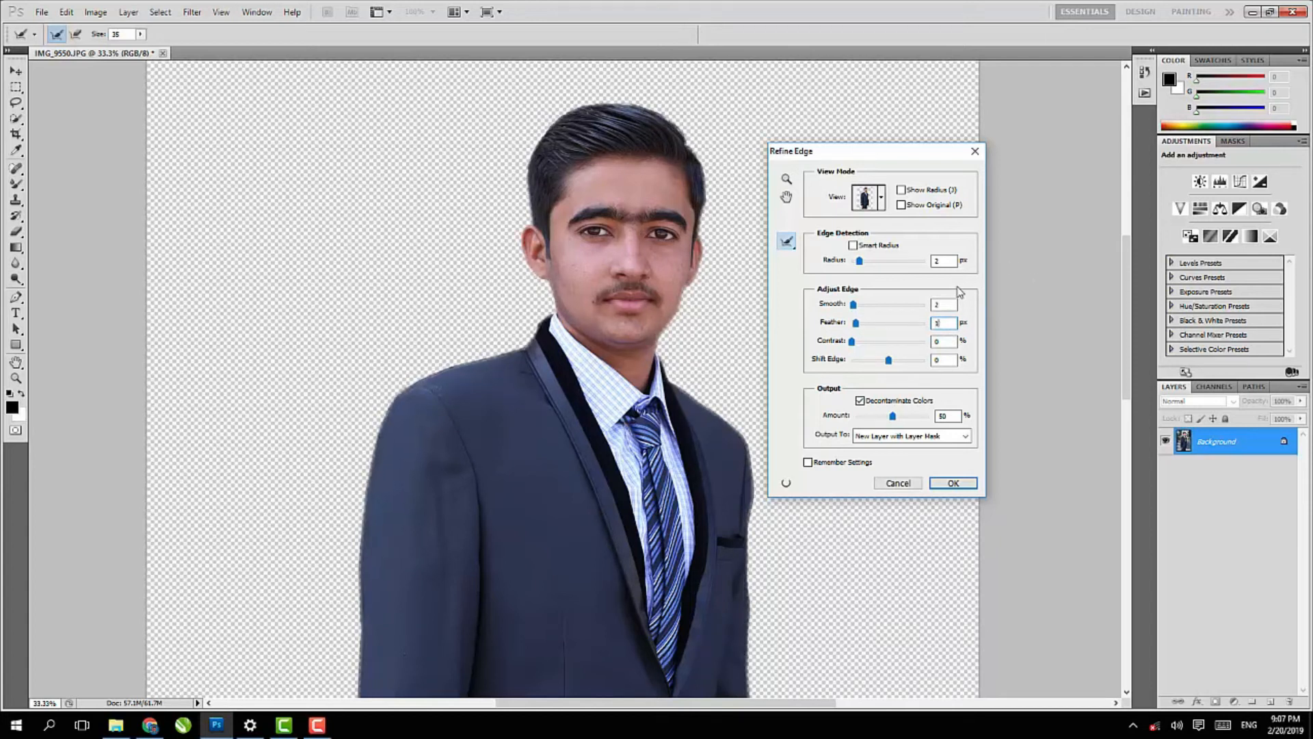
{"action": "left_click_drag", "start_coordinate": [948, 262], "coordinate": [879, 267]}
{"action": "type", "text": "1"}
{"action": "left_click", "coordinate": [807, 462]}
{"action": "left_click", "coordinate": [952, 483]}
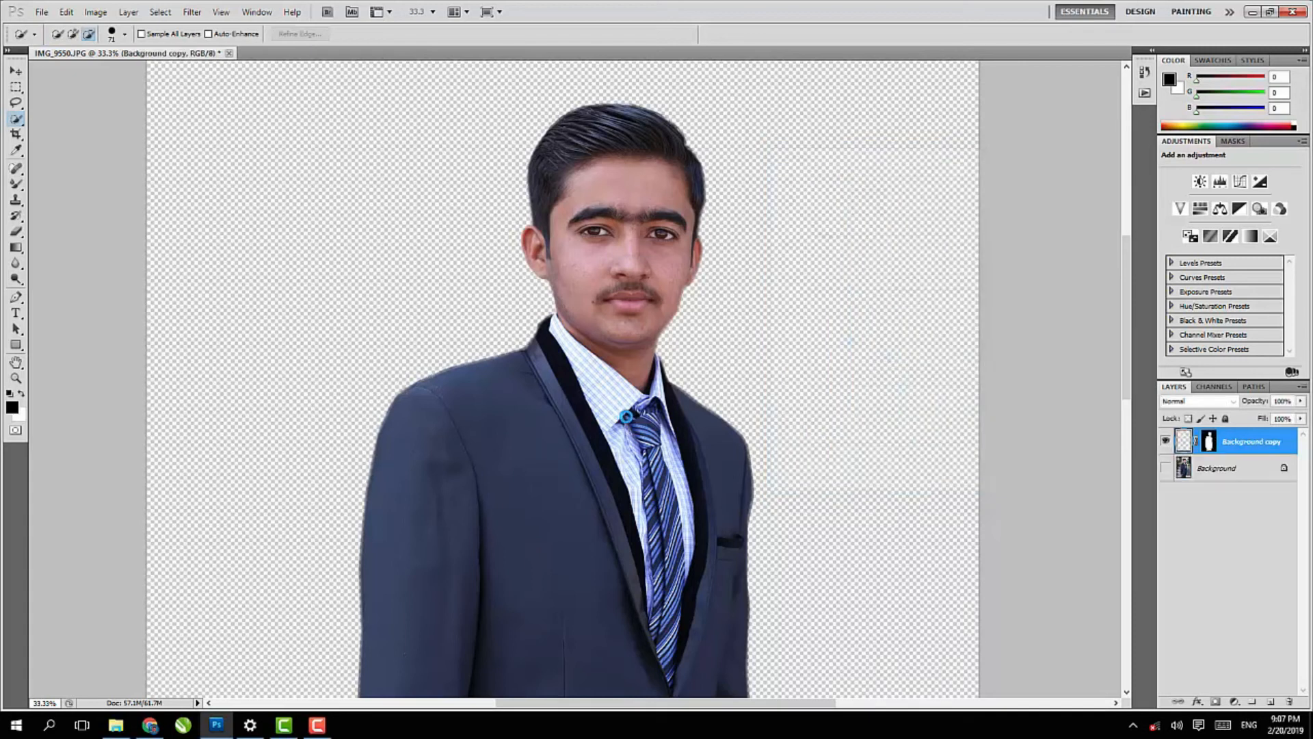
Set the document magnification to 11% to check the whole cutout.
{"action": "left_click", "coordinate": [52, 703]}
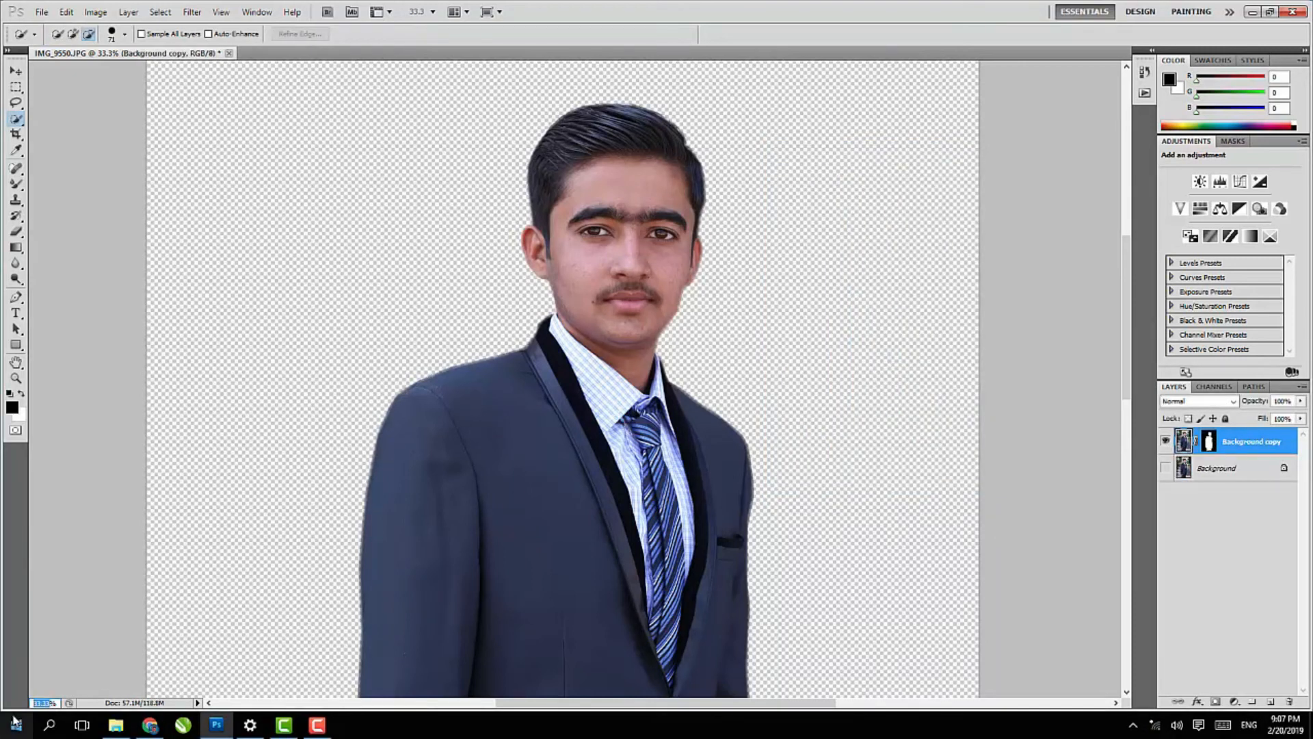
{"action": "type", "text": "11"}
{"action": "key", "text": "Return"}
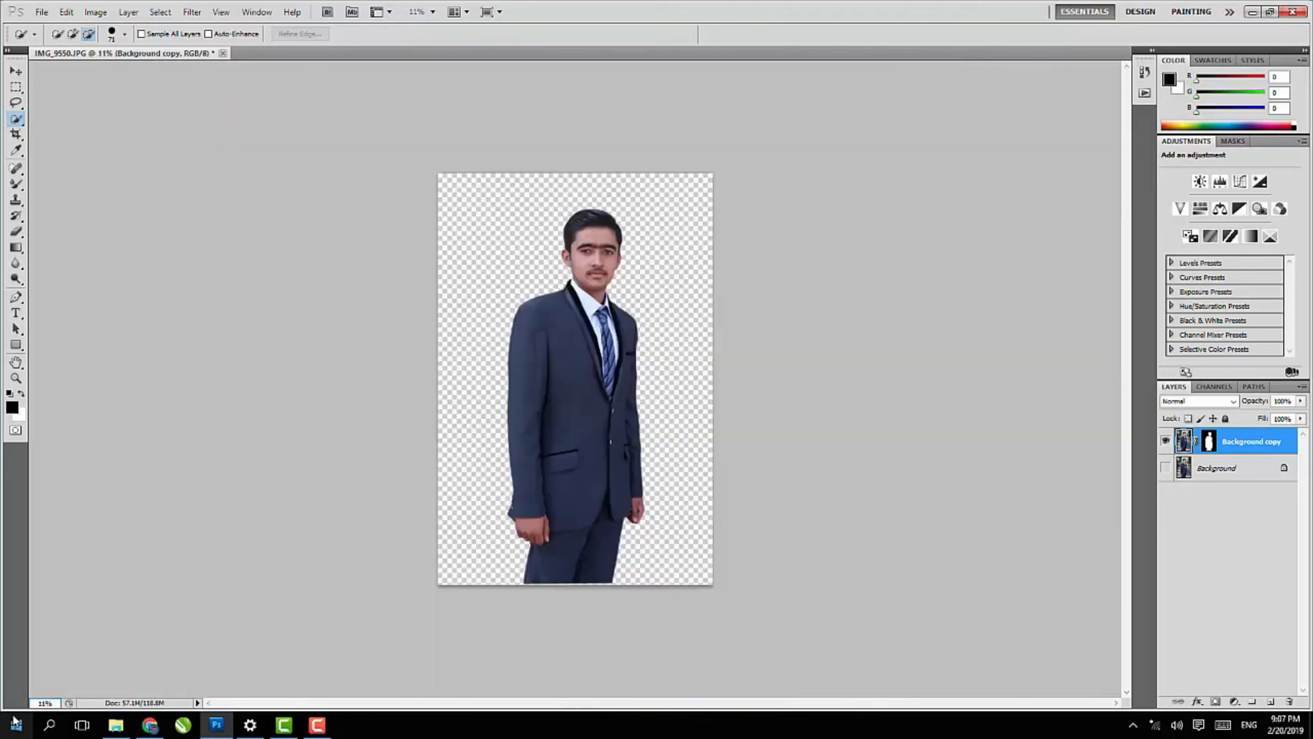